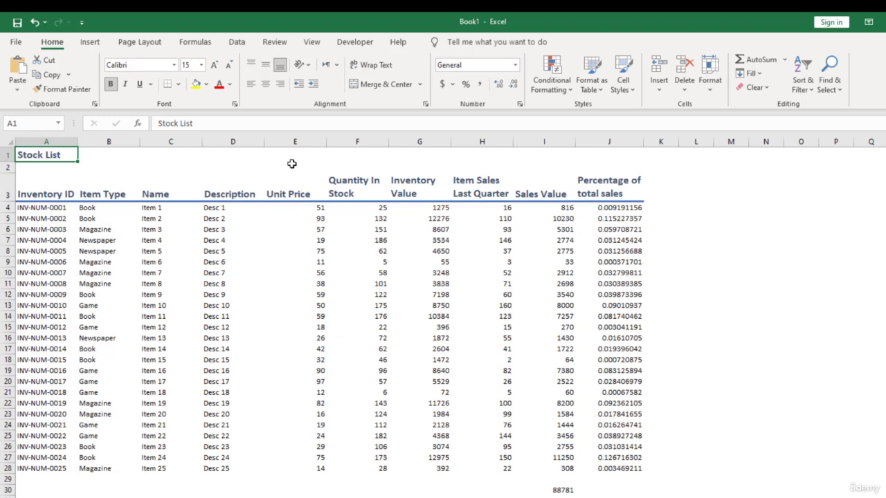
- Format the Unit Price values in E4:E28 as Currency
left_click(315, 208)
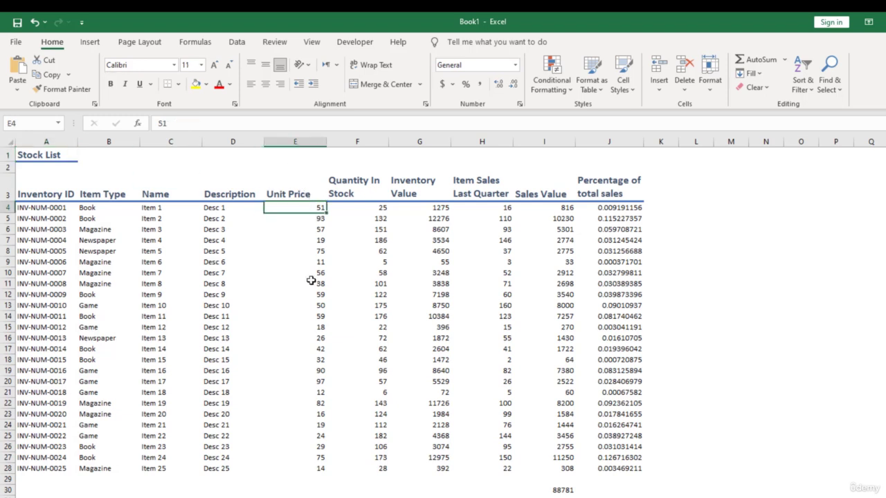
left_click(306, 467, "shift")
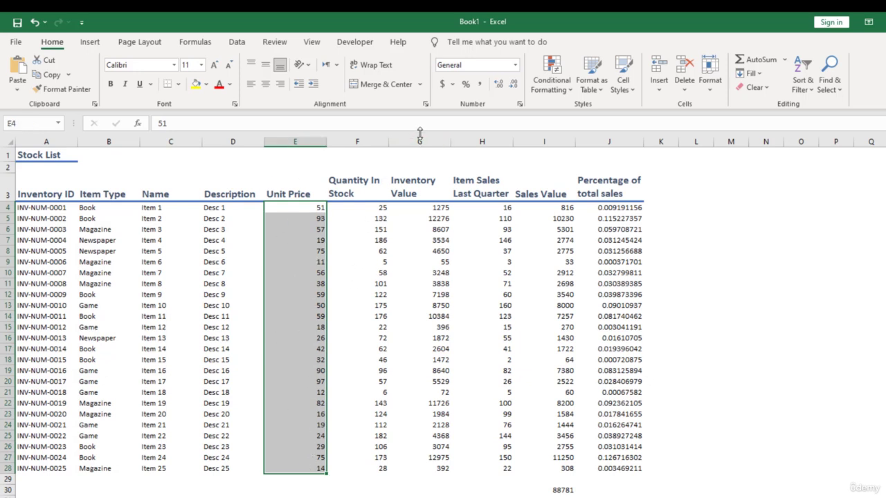
left_click(515, 66)
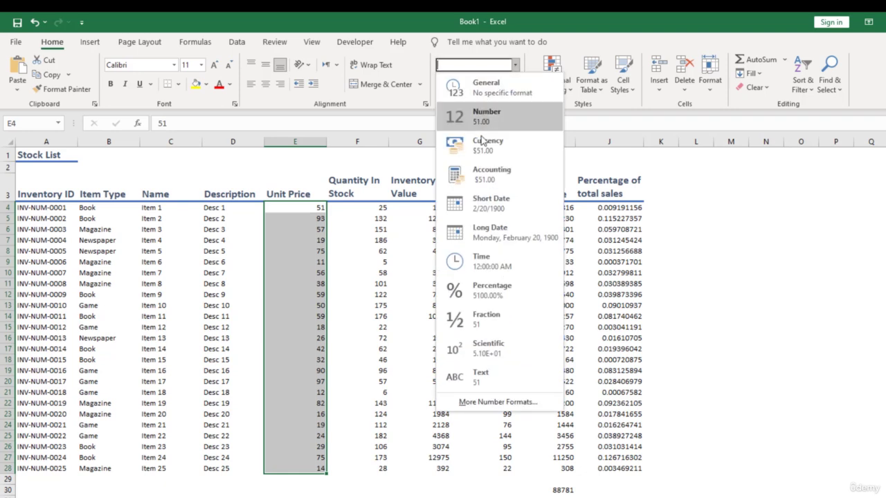
left_click(502, 150)
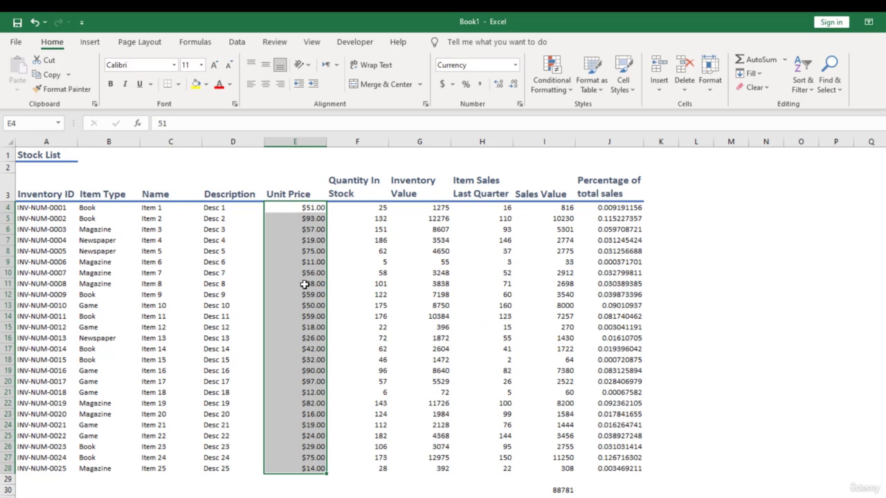
- Apply the £ English (United Kingdom) accounting format to the Unit Price values and replace it with $ English (United States)
left_click(452, 83)
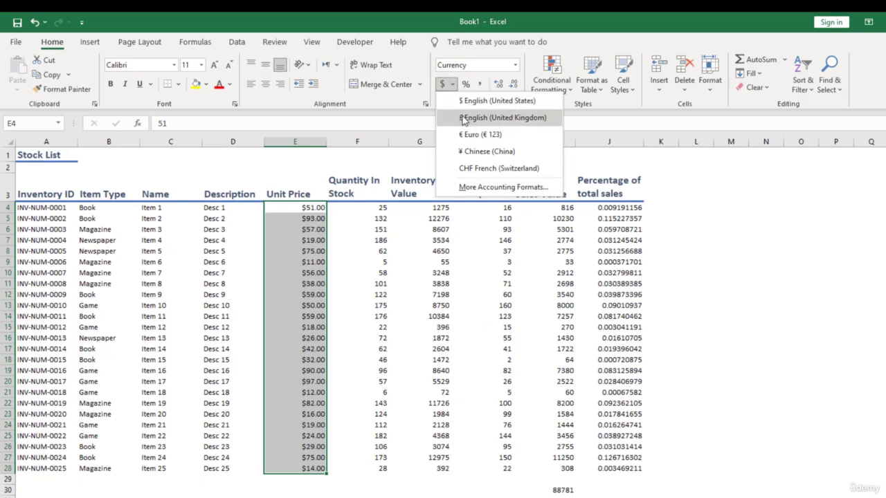
left_click(464, 121)
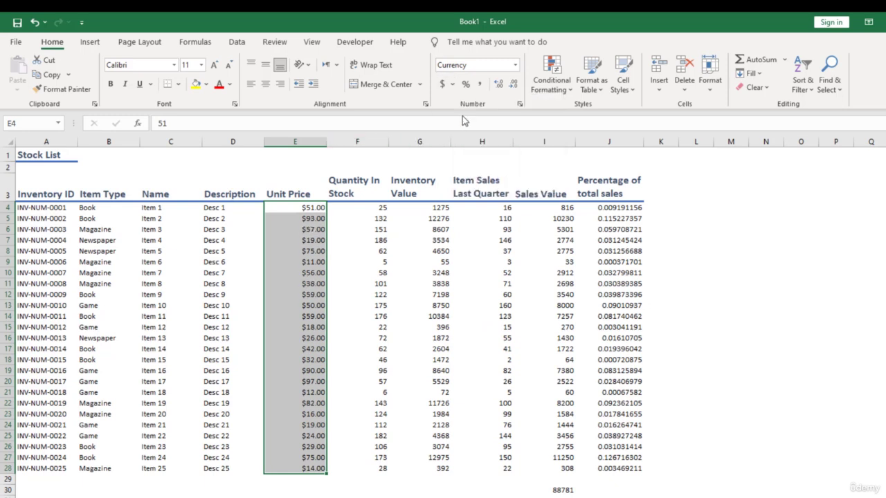
left_click(515, 66)
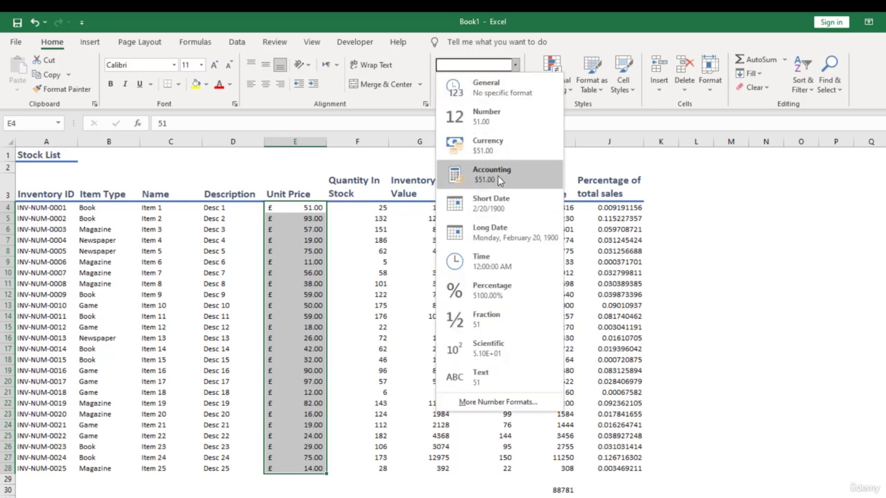
key("Escape")
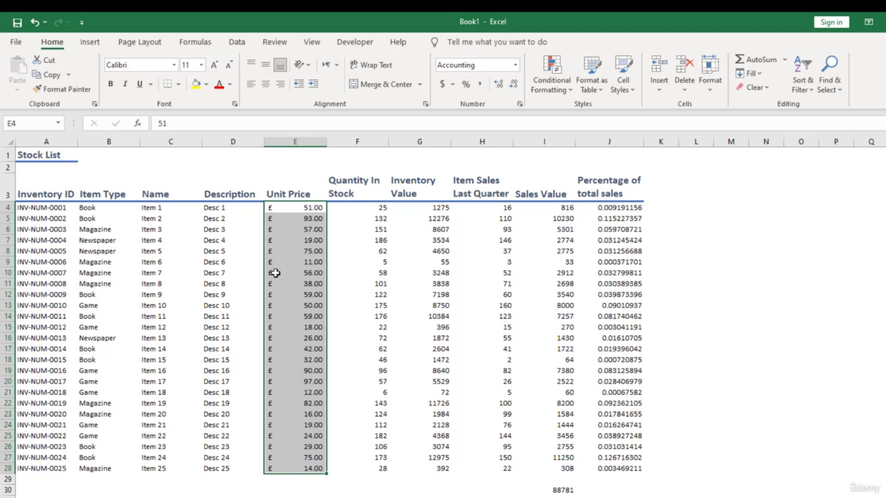
left_click(452, 84)
left_click(462, 100)
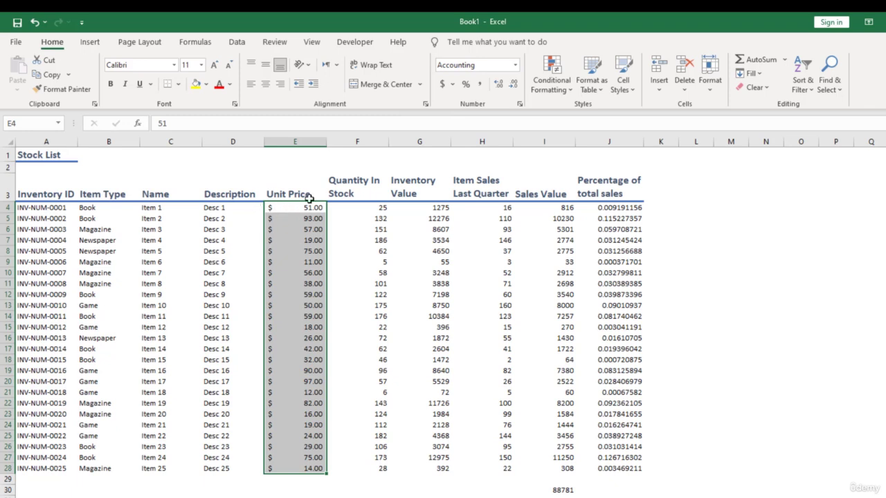
- Enter 0 as the unit price of Item 10 in E13, and undo the entry
left_click(284, 302)
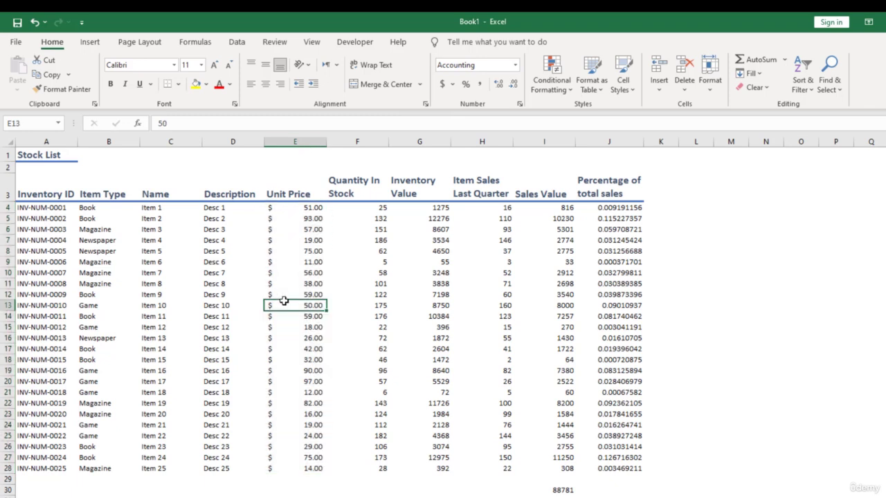
type("0")
key("Return")
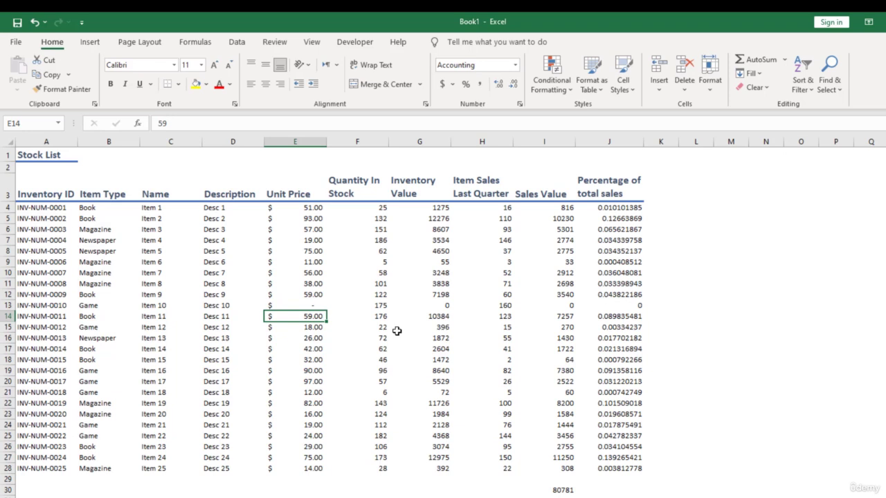
key("ctrl+z")
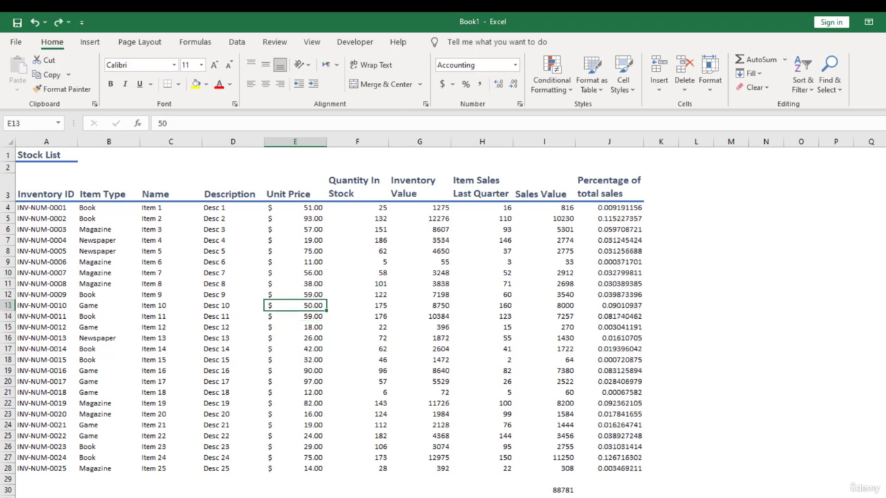
- Apply the Currency format to the whole range of Unit Price values, E4:E28, in place of Accounting
left_click_drag(313, 208, 317, 469)
left_click(515, 64)
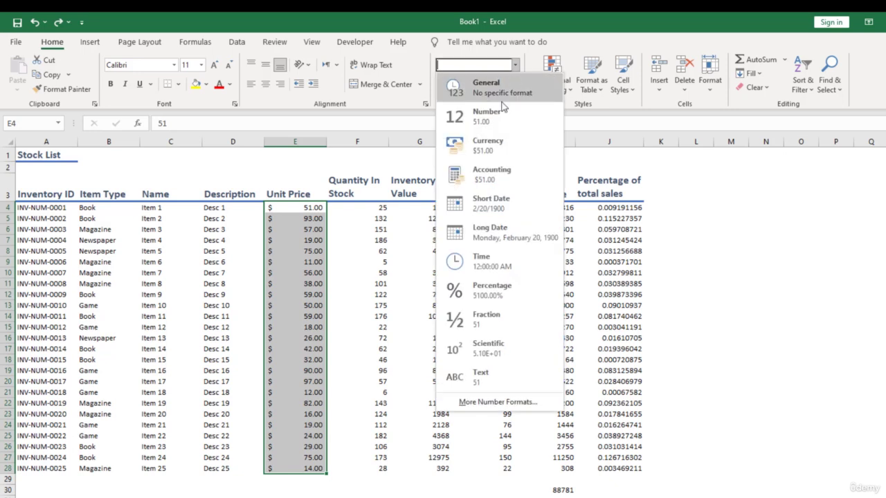
left_click(496, 154)
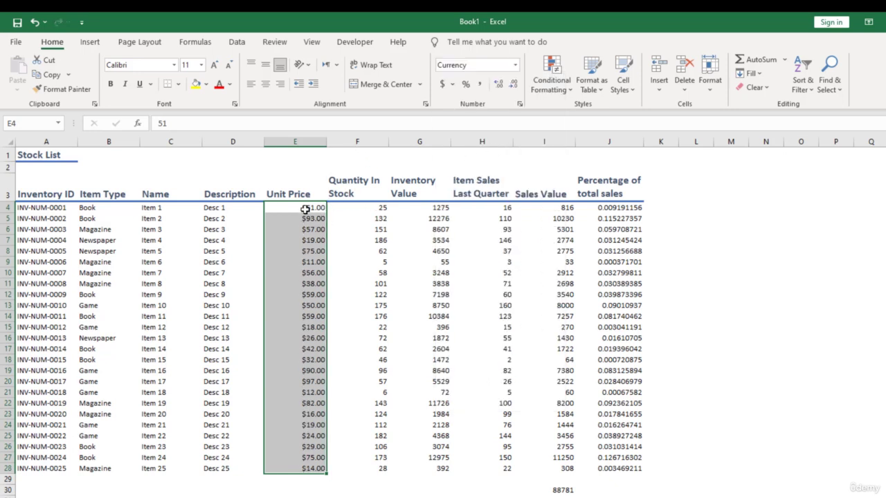
- Increase the Unit Price values to seven decimal places
left_click(498, 87)
left_click(498, 87)
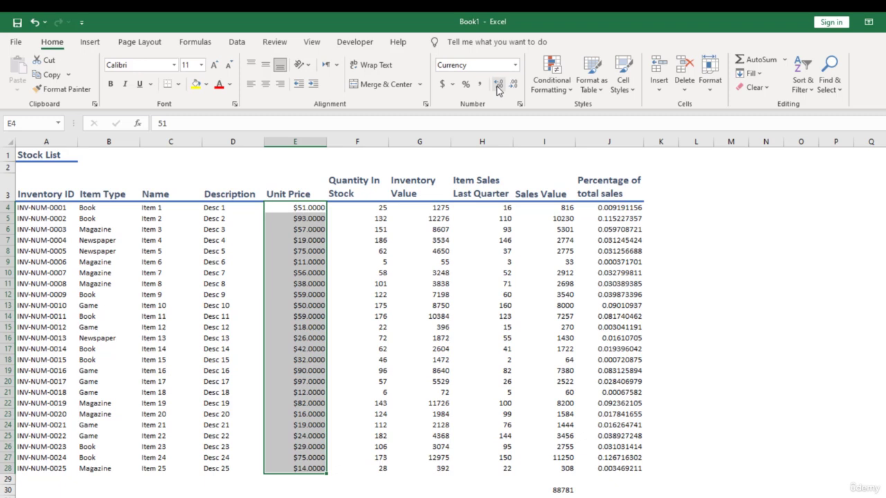
left_click(498, 87)
left_click(498, 87)
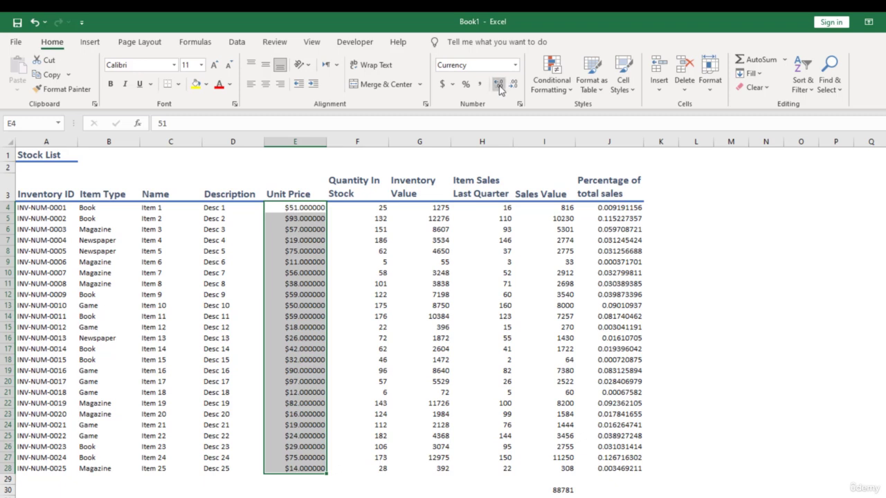
left_click(499, 86)
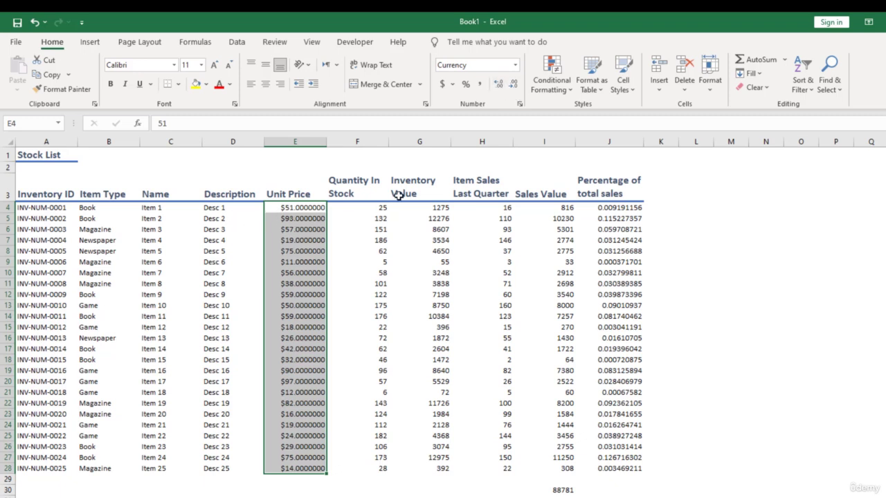
- Reduce the Unit Price values to two decimal places
left_click(513, 84)
left_click(513, 84)
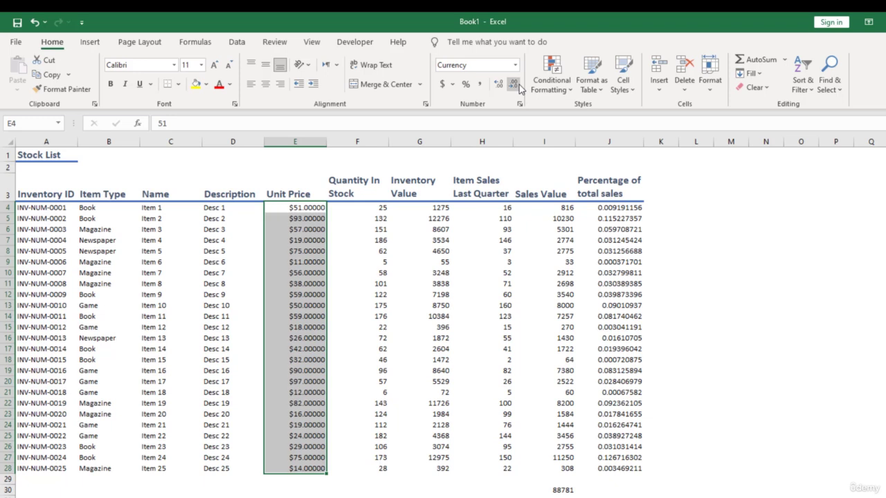
left_click(514, 85)
left_click(514, 84)
left_click(513, 84)
left_click(513, 85)
left_click(498, 86)
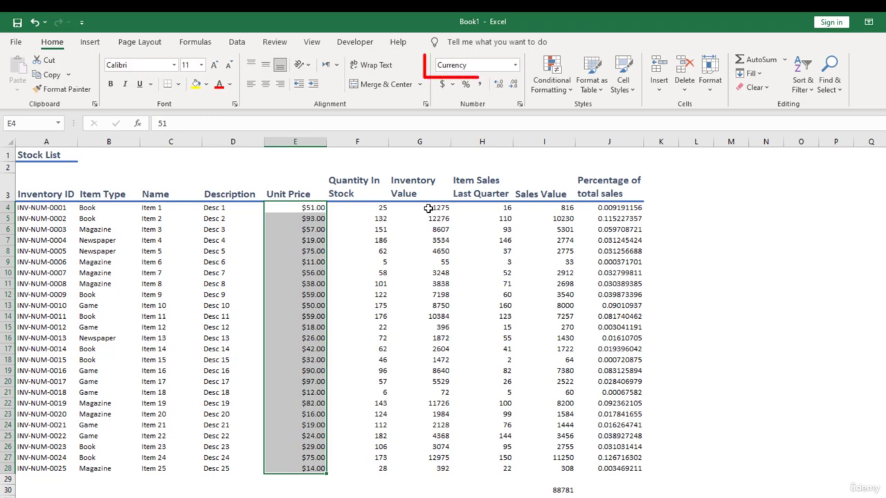
- Format the Inventory Value figures in G4:G28 as Number with 2 decimal places and the 1000 separator
left_click(515, 64)
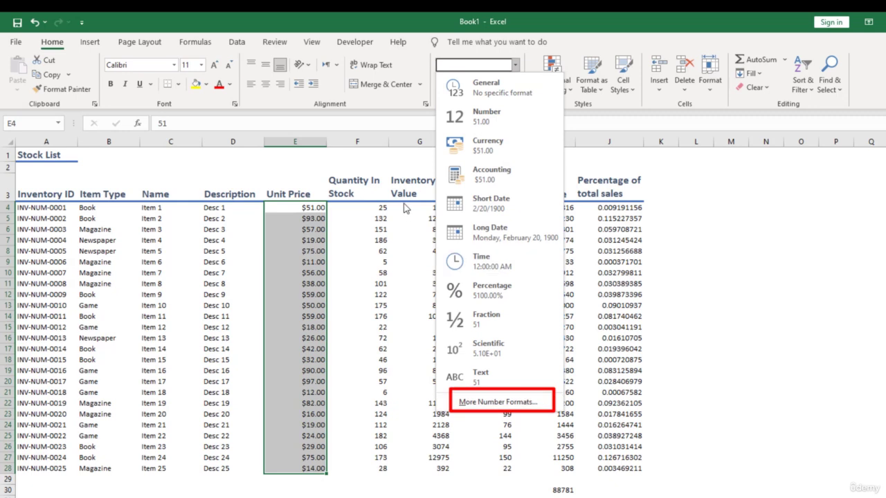
left_click(426, 211)
mouse_move(426, 211)
left_mouse_down()
mouse_move(443, 294)
mouse_move(439, 472)
left_mouse_up()
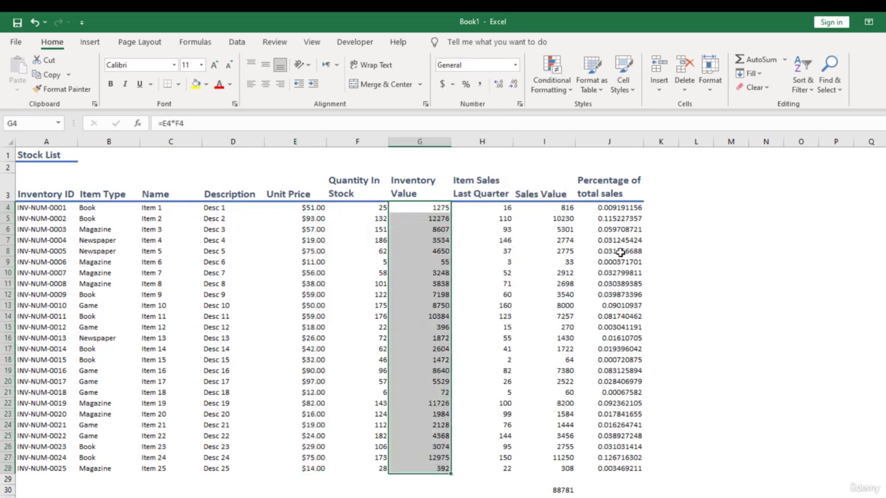
left_click(519, 105)
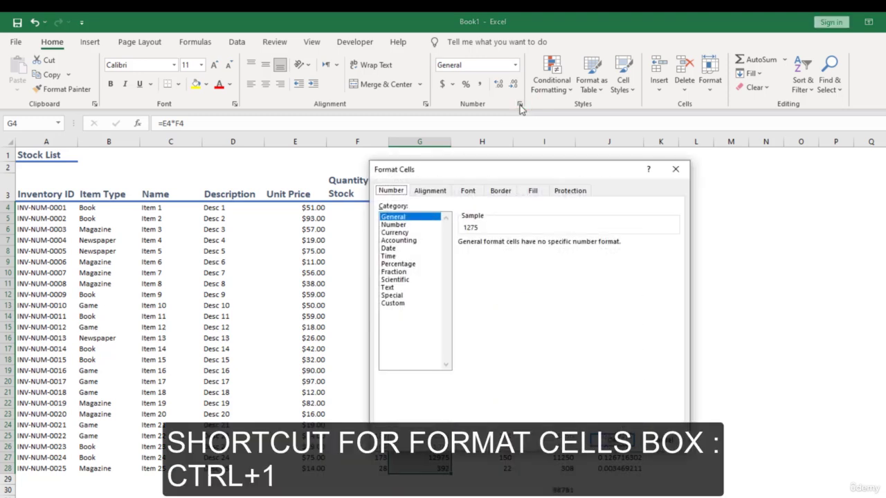
left_click(408, 225)
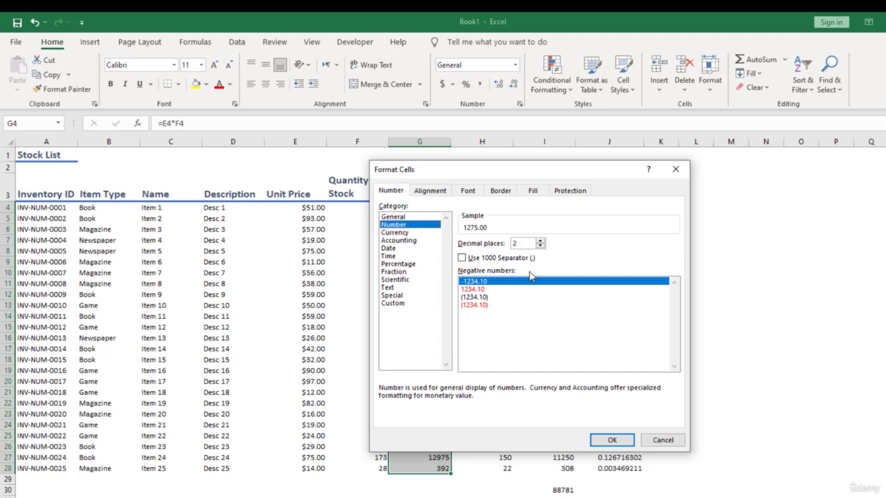
left_click(541, 247)
left_click(540, 241)
left_click(540, 241)
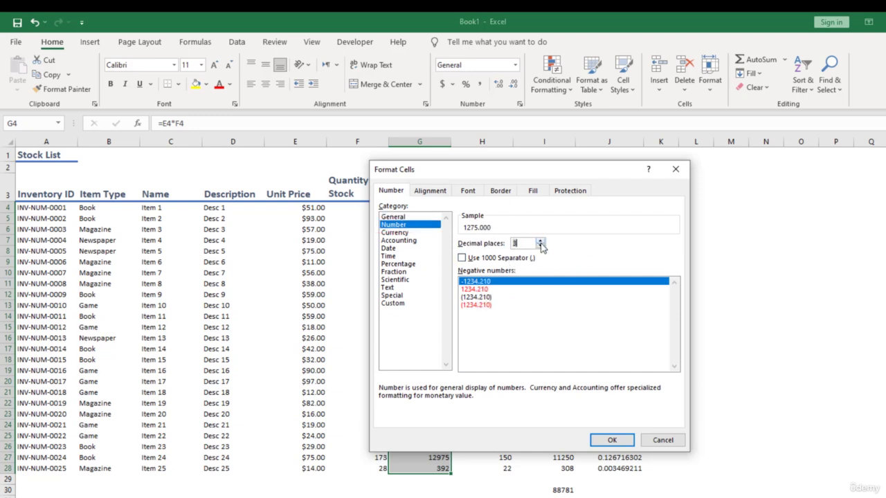
left_click(540, 247)
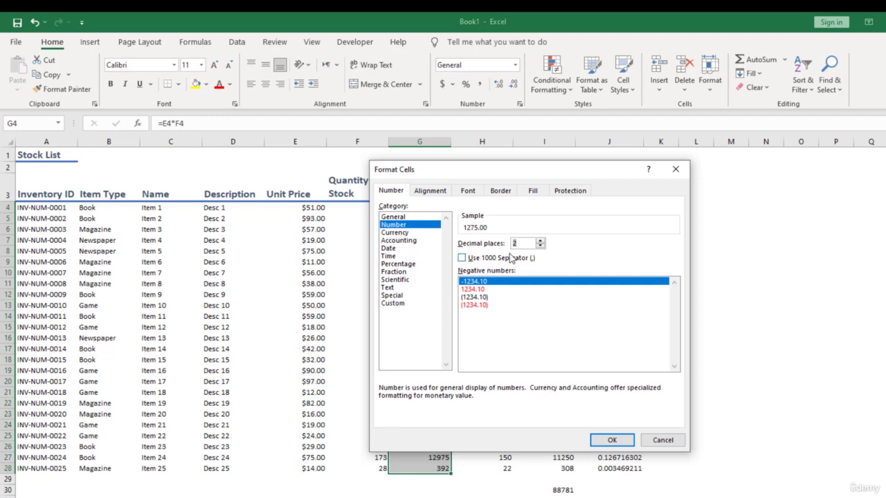
left_click(462, 258)
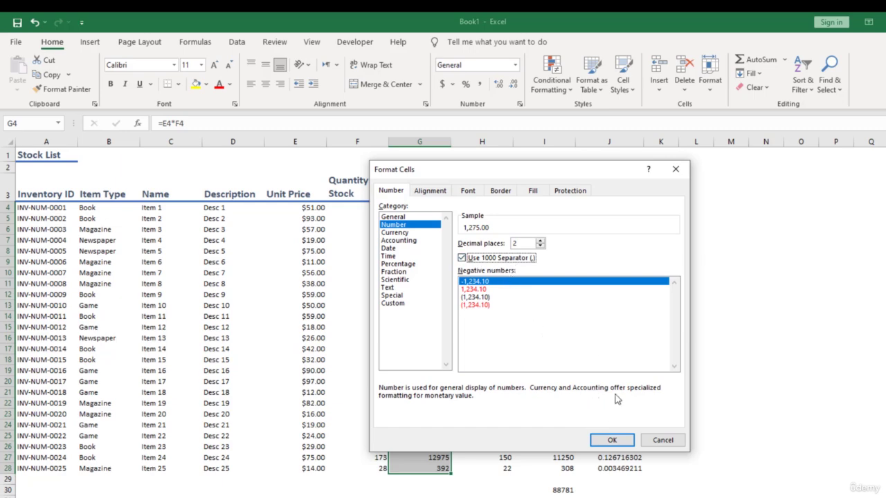
left_click(612, 440)
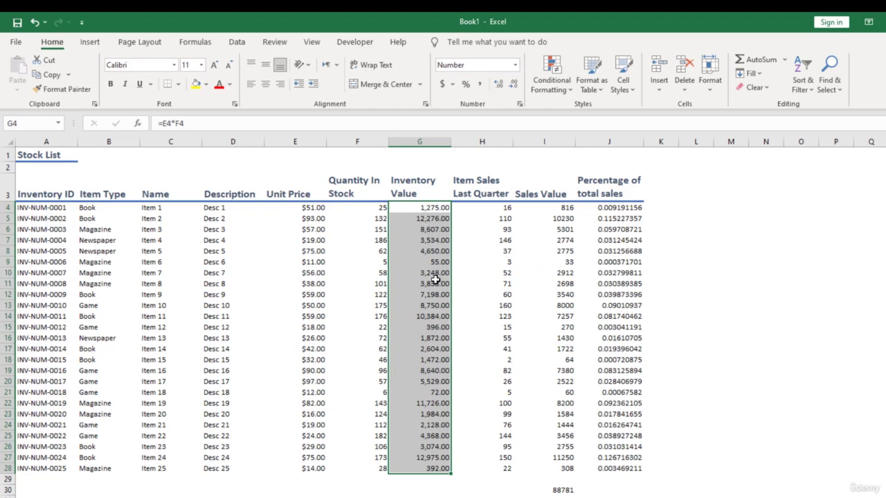
- Format the Inventory Value figures in G4:G28 as Currency
key("Left")
key("Left")
left_click_drag(422, 207, 444, 471)
left_click(515, 65)
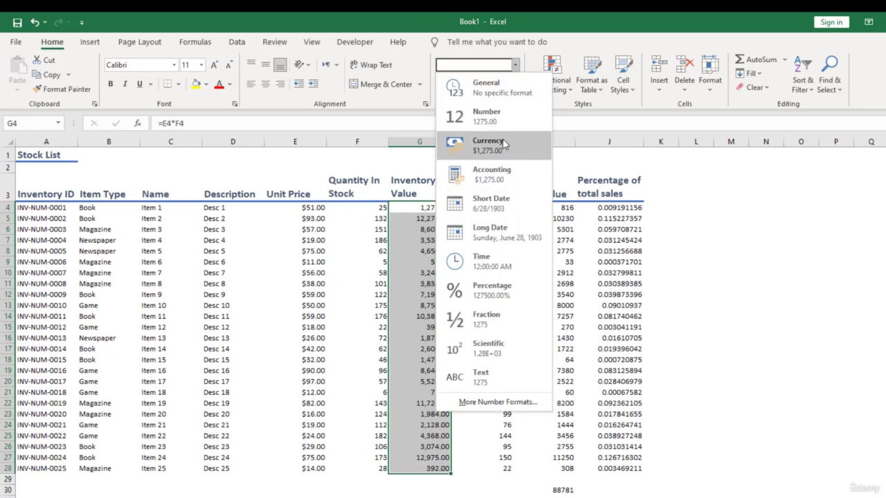
left_click(501, 142)
- Format the Item Sales Last Quarter figures in H4:H28 as Number without decimal places, and center them
left_click_drag(501, 209, 506, 469)
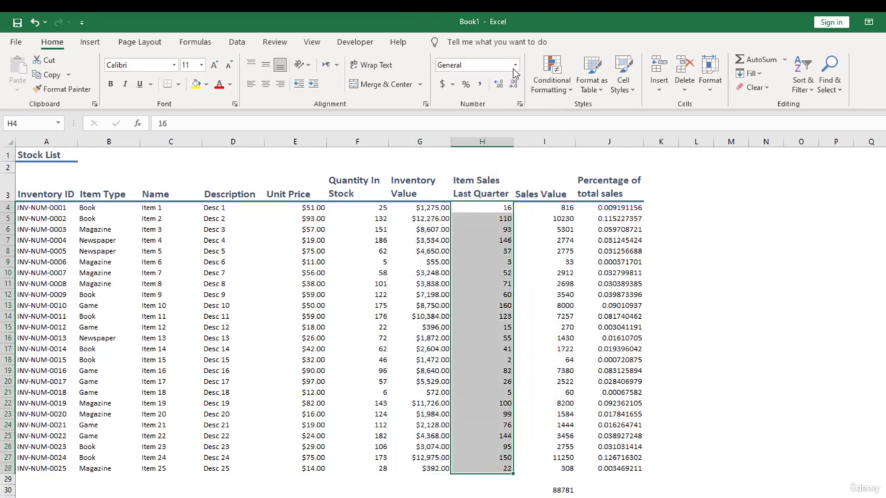
left_click(515, 65)
left_click(484, 113)
left_click(515, 85)
left_click(515, 85)
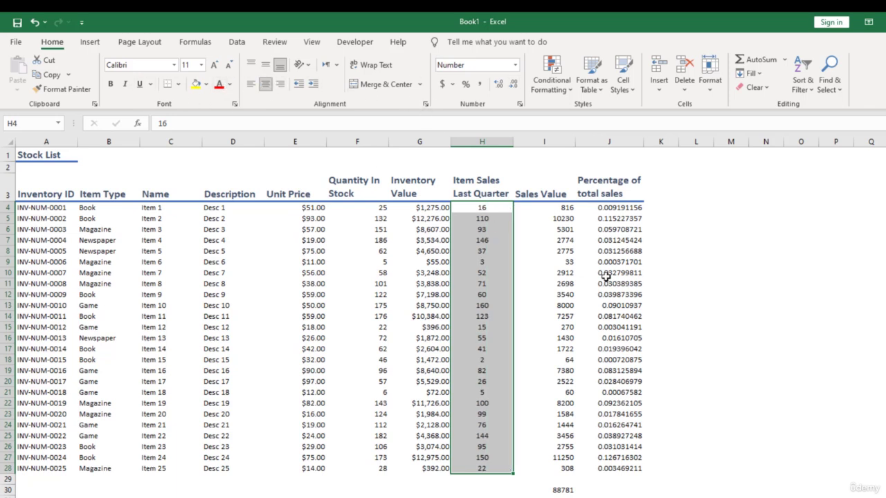
- Format the Sales Value figures in I4:I28 and their total in I30 as Currency
left_click_drag(557, 208, 567, 469)
left_click(514, 65)
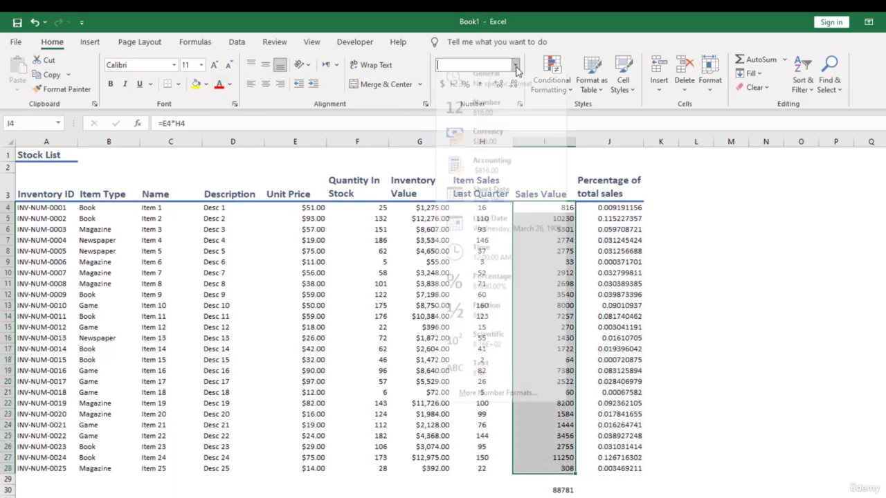
left_click(485, 143)
left_click(515, 65)
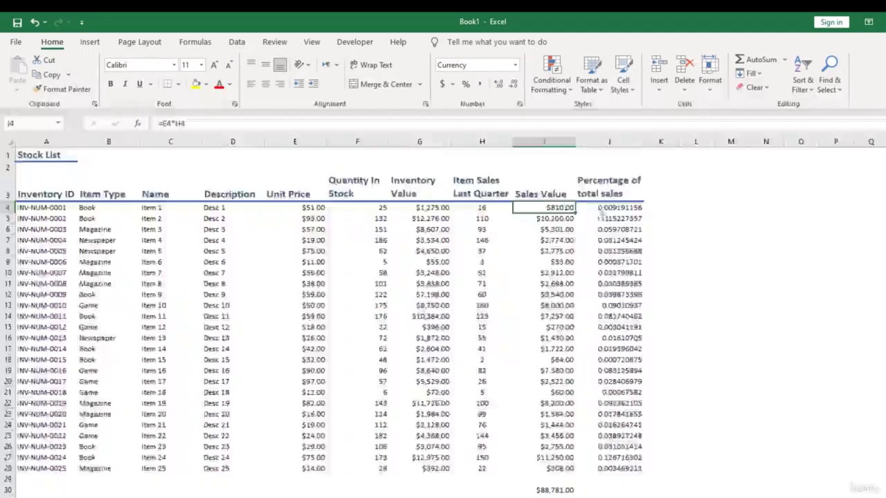
left_click(612, 193)
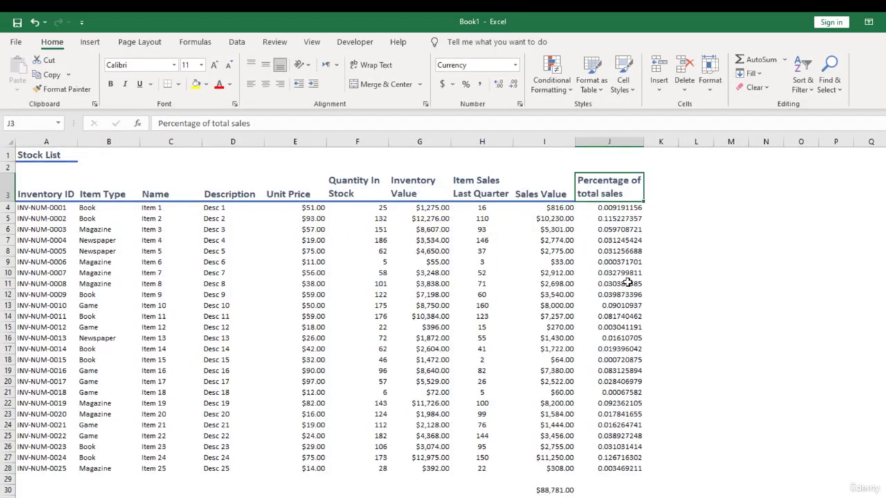
left_click_drag(626, 283, 625, 464)
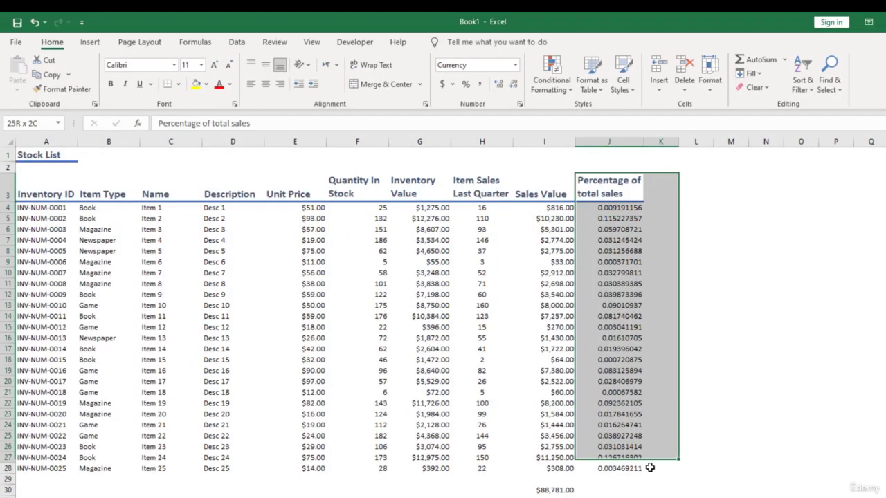
left_click(730, 381)
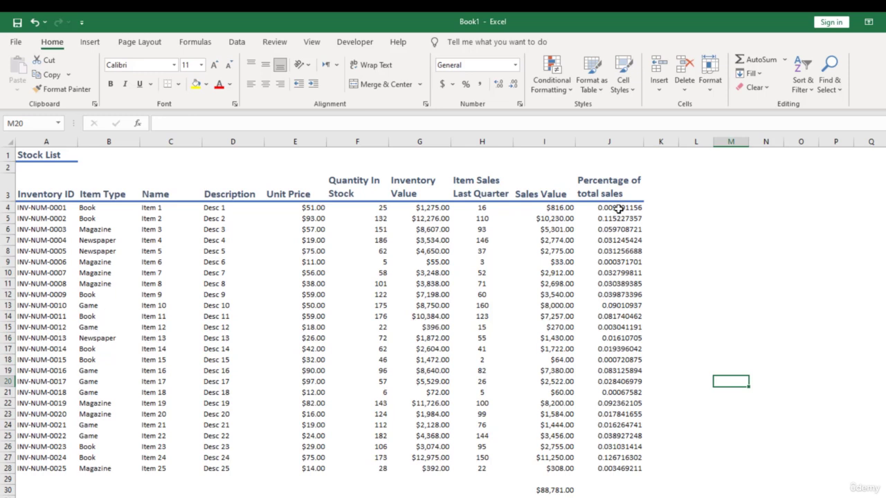
- Format the Percentage of total sales figures in J4:J28 as Percentage with 3 decimal places
left_click_drag(618, 209, 624, 469)
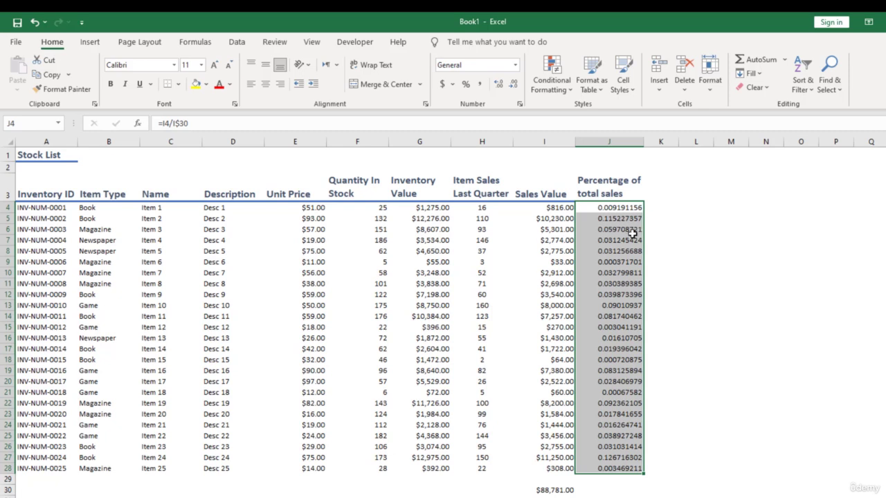
left_click(467, 88)
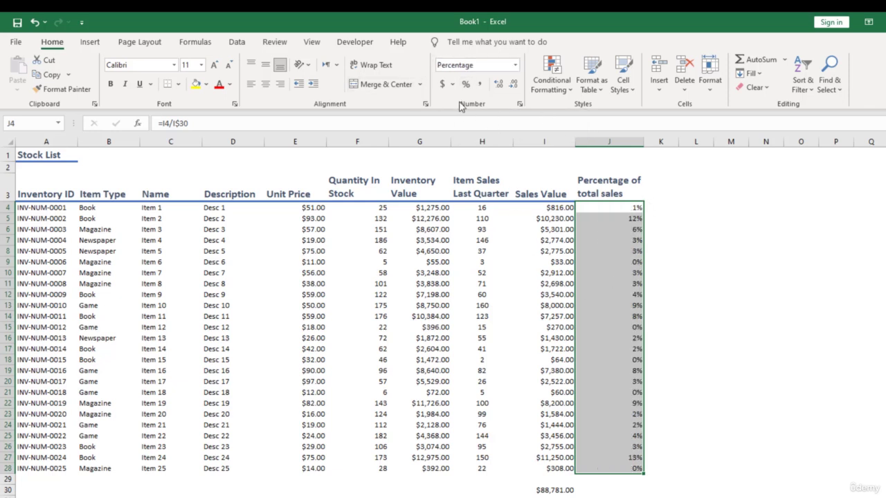
left_click(498, 86)
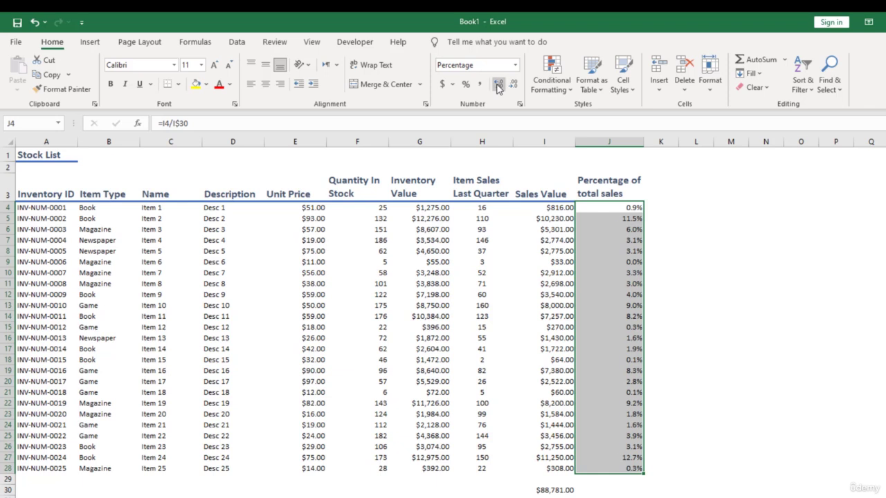
left_click(498, 87)
left_click(499, 86)
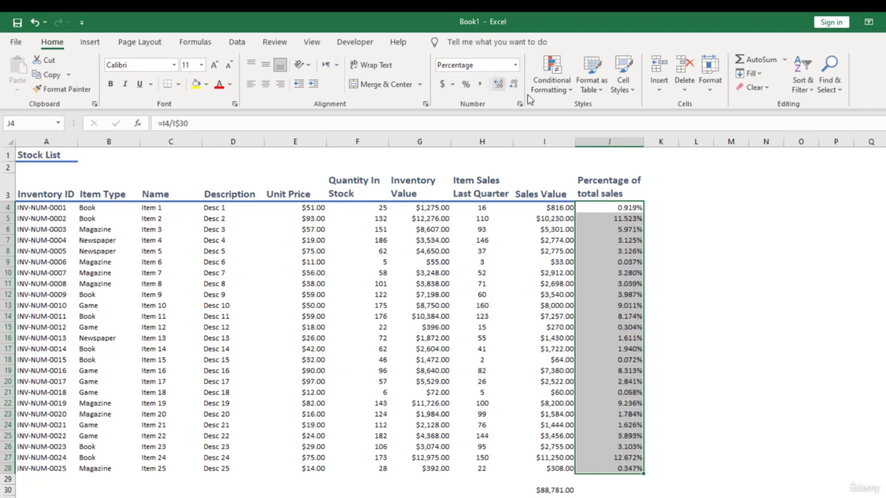
left_click(691, 232)
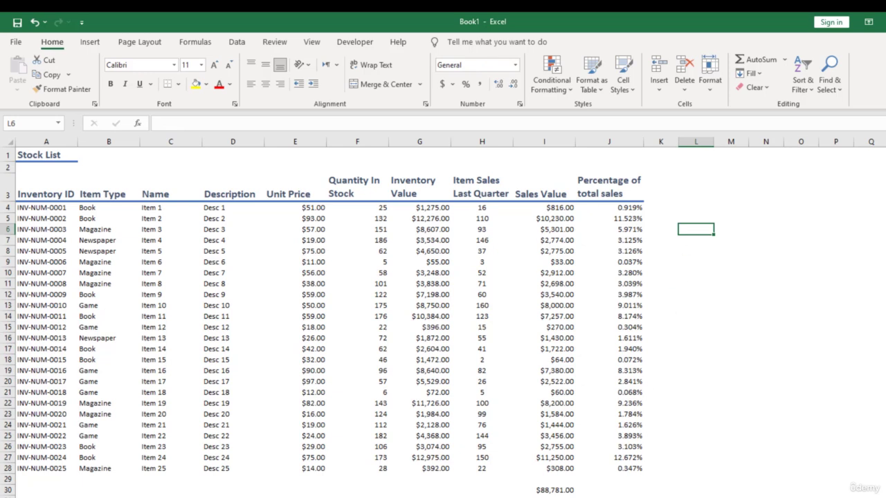
- Format cell B1, beside the Stock List title, as Short Date and enter the date 1/6/2020 in it
left_click(129, 154)
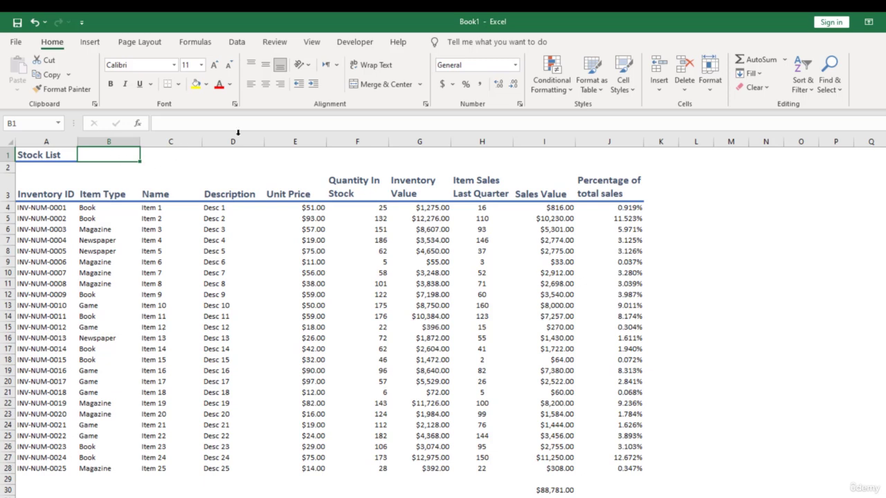
left_click(515, 65)
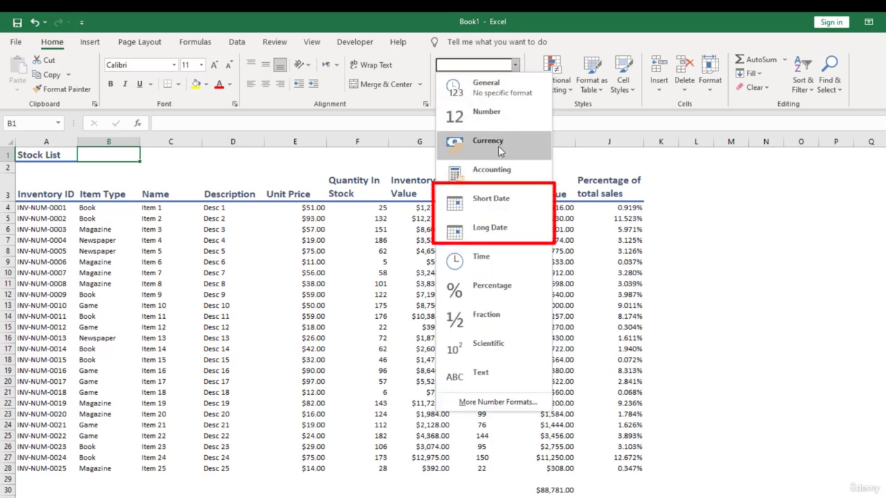
left_click(508, 207)
double_click(133, 157)
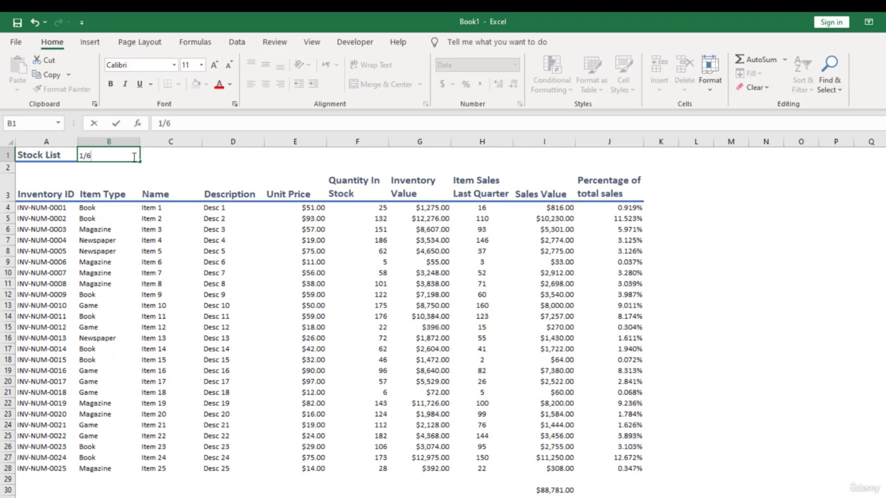
type("020")
key("Return")
- Change the date in B1 to the Long Date format and widen column B to fit the full date
left_click(131, 156)
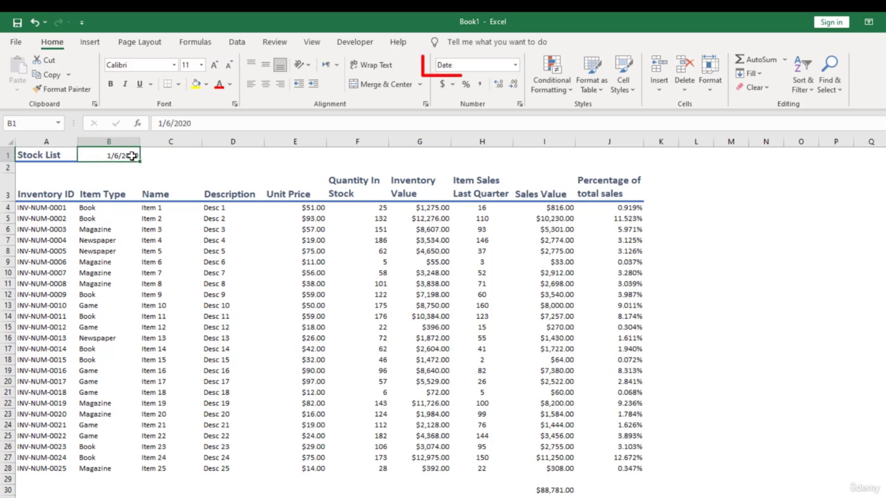
left_click(516, 65)
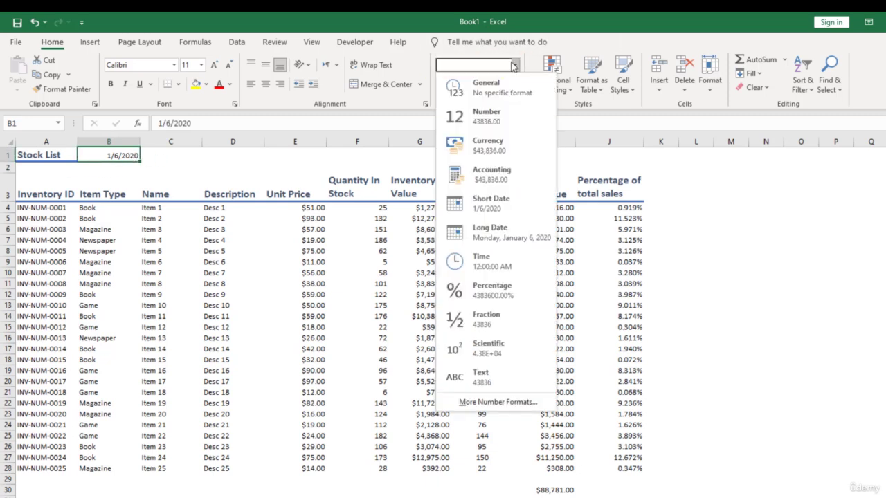
left_click(506, 239)
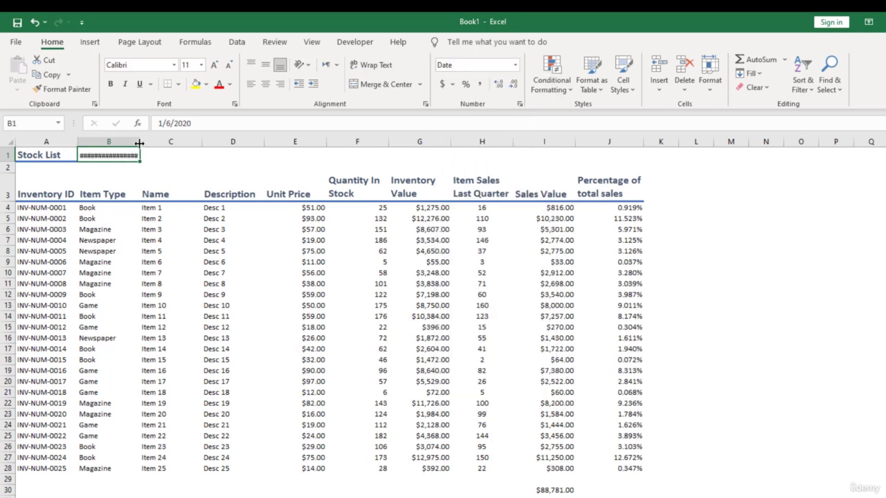
left_click_drag(139, 142, 182, 143)
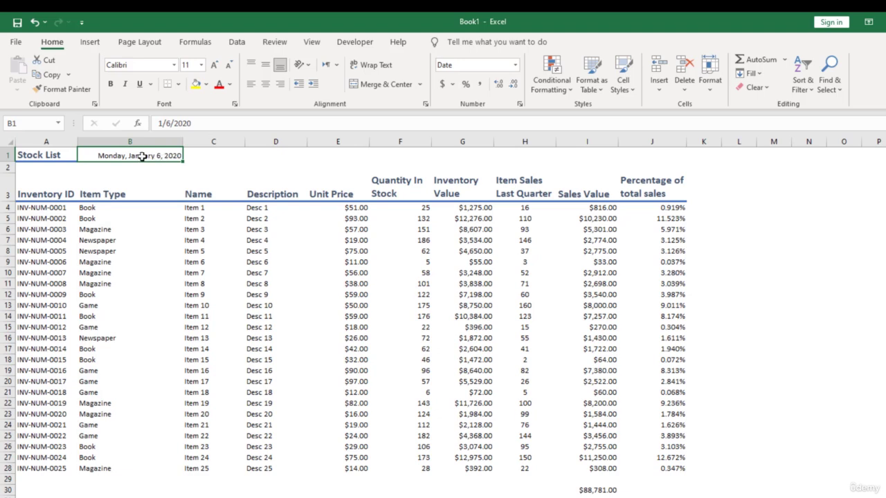
- Switch the date format locale of B1 to English (United Kingdom) to view its date types, and restore English (United States)
left_click(516, 65)
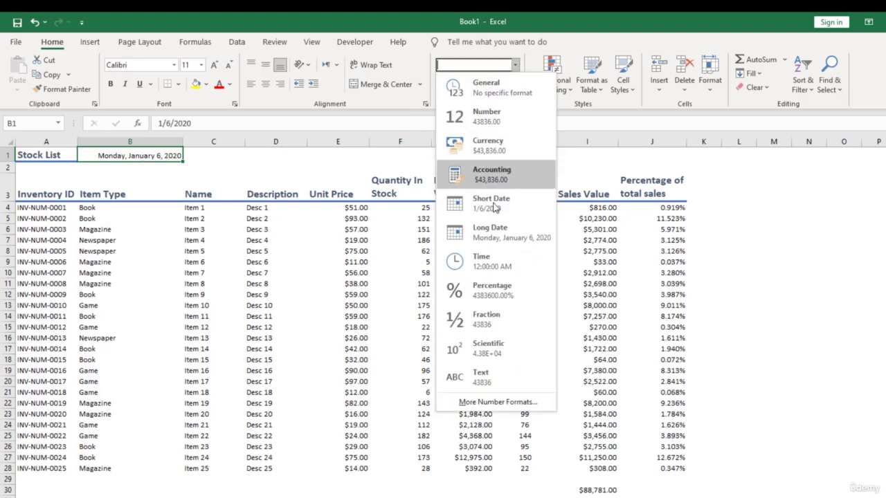
left_click(491, 401)
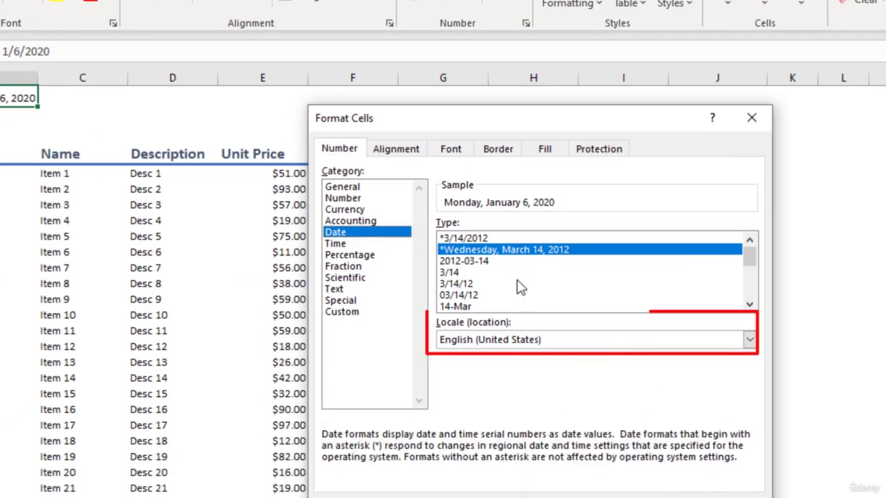
left_click(756, 343)
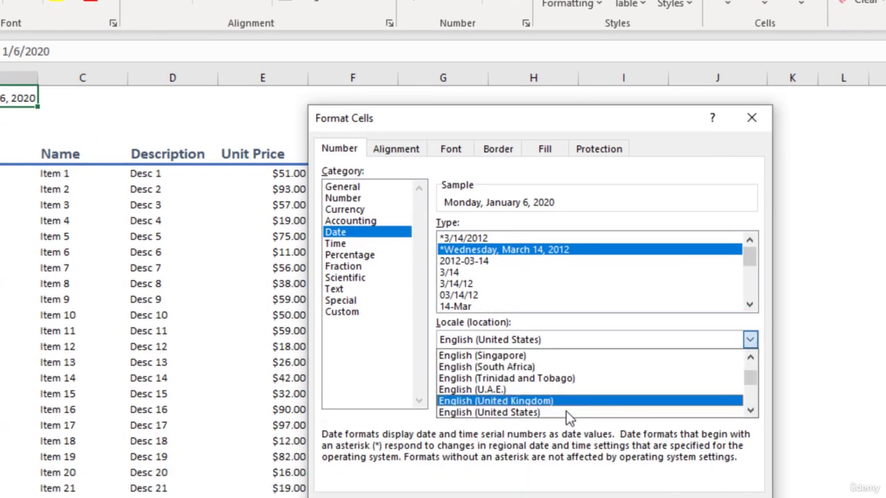
left_click(573, 407)
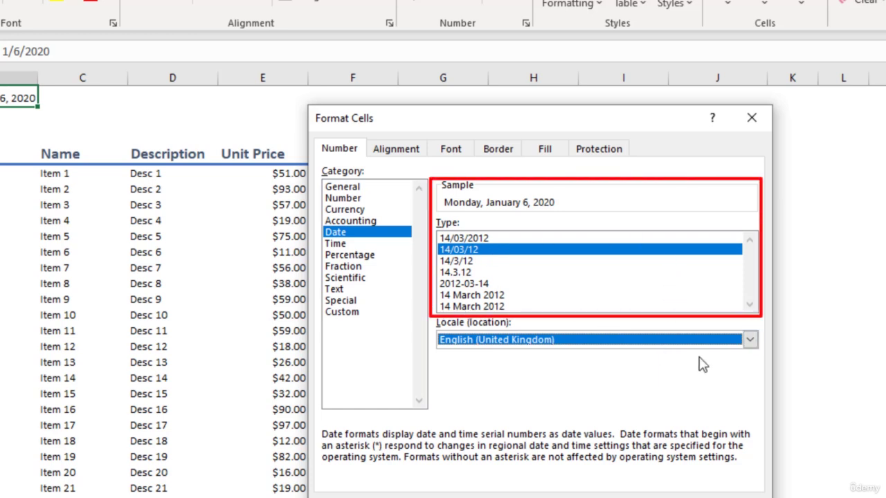
left_click(751, 341)
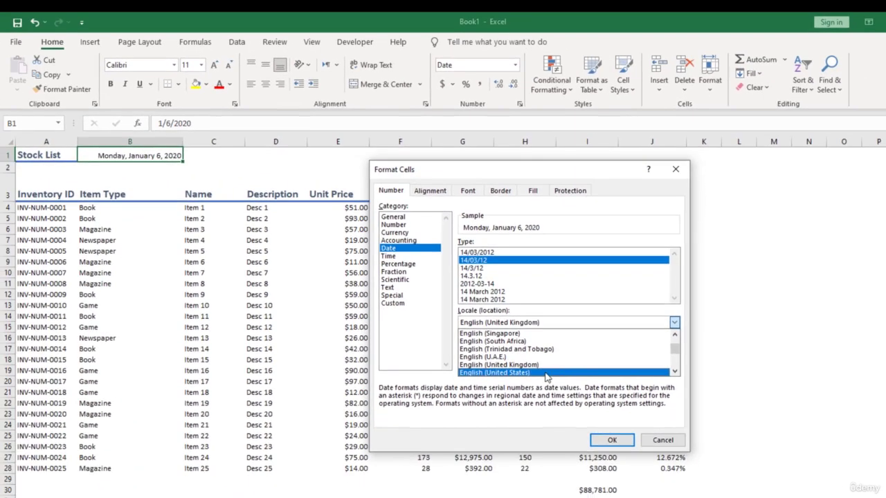
left_click(538, 464)
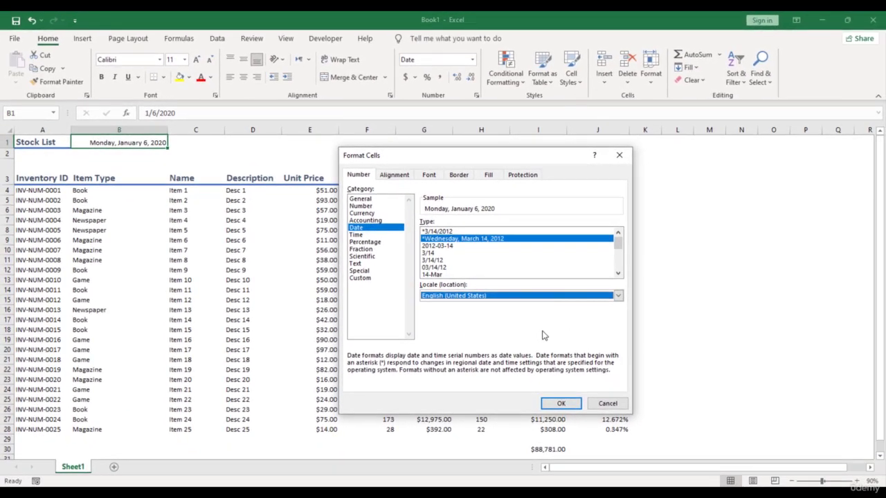
left_click(561, 403)
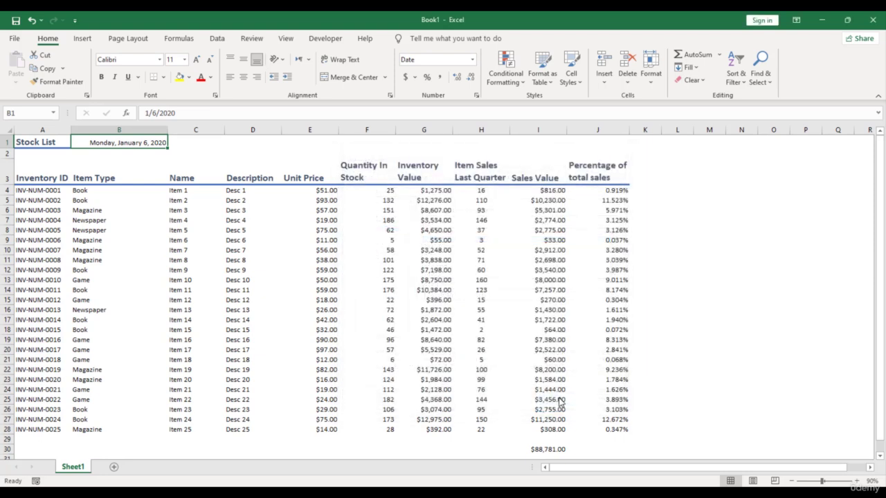